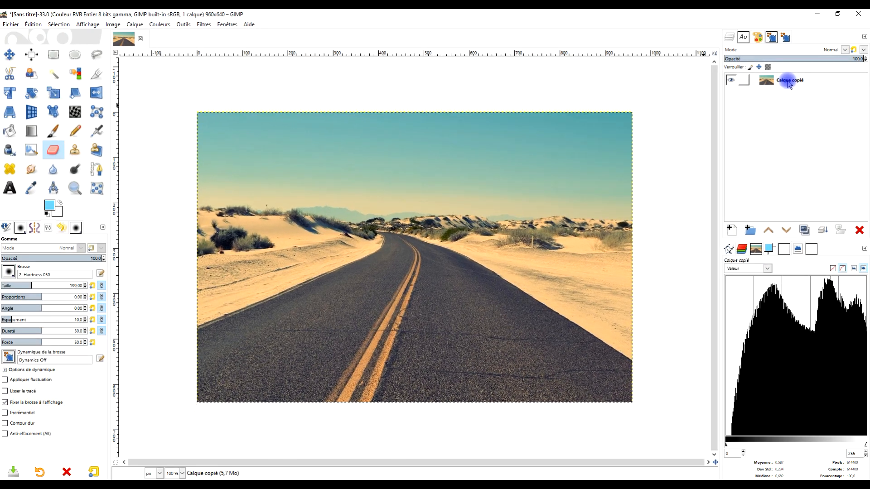
- Rename the desert road image layer as ROUTE
double_click(789, 82)
key("Caps_Lock")
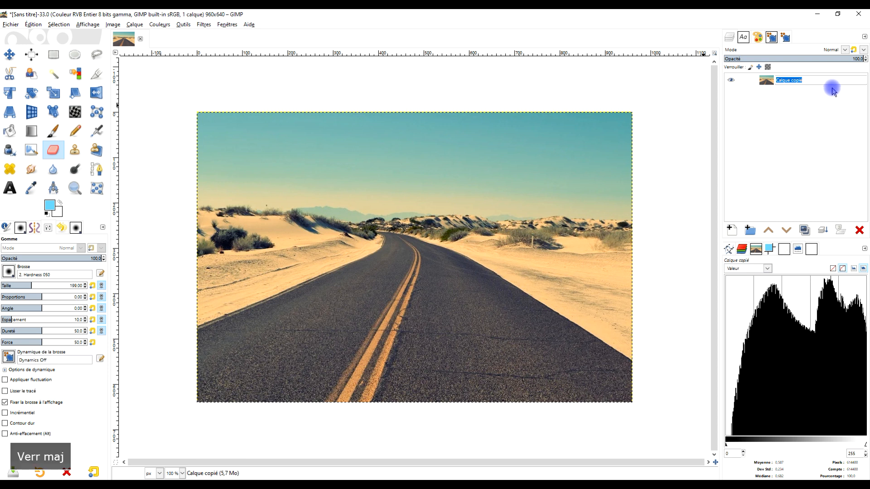
type("ROUTE")
key("Return")
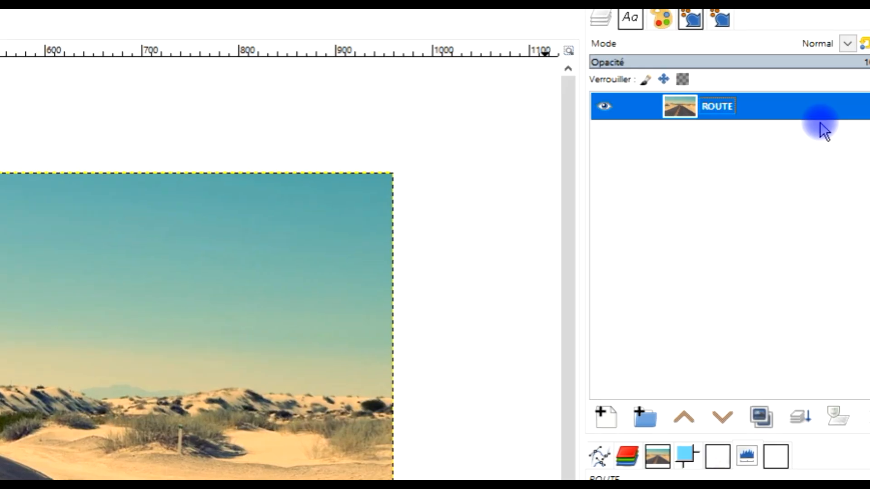
- Duplicate the ROUTE layer and name the copy ONDULATION
left_click(806, 231)
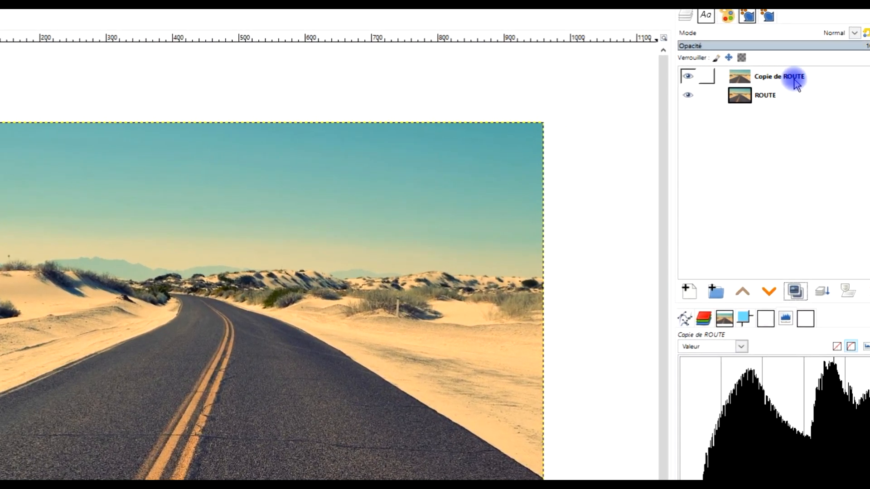
double_click(768, 77)
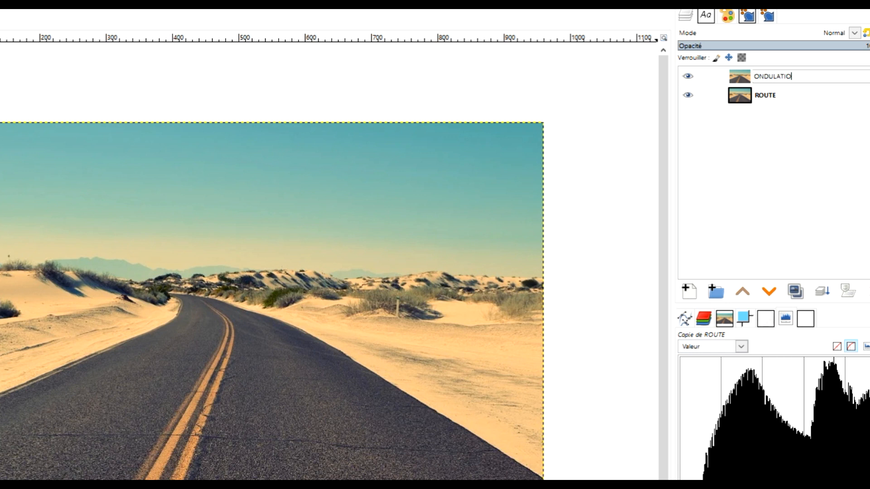
key("Return")
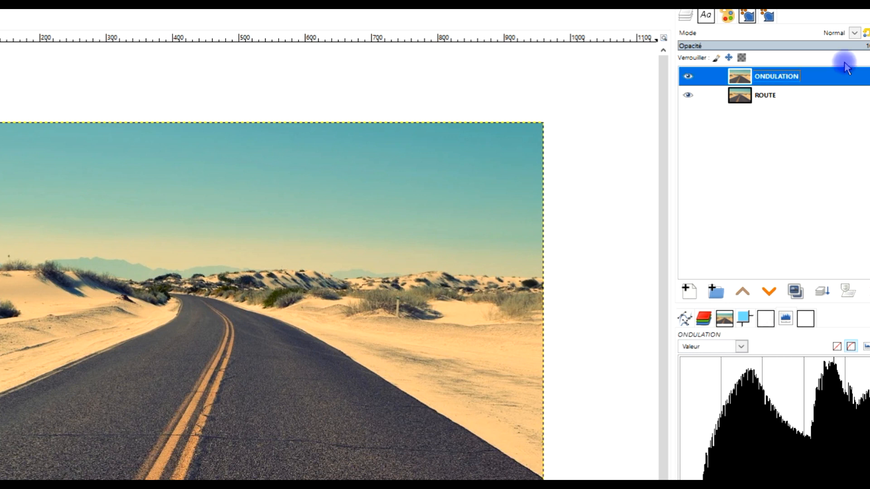
- Add an alpha channel to the ONDULATION layer and hide the ROUTE layer
right_click(763, 77)
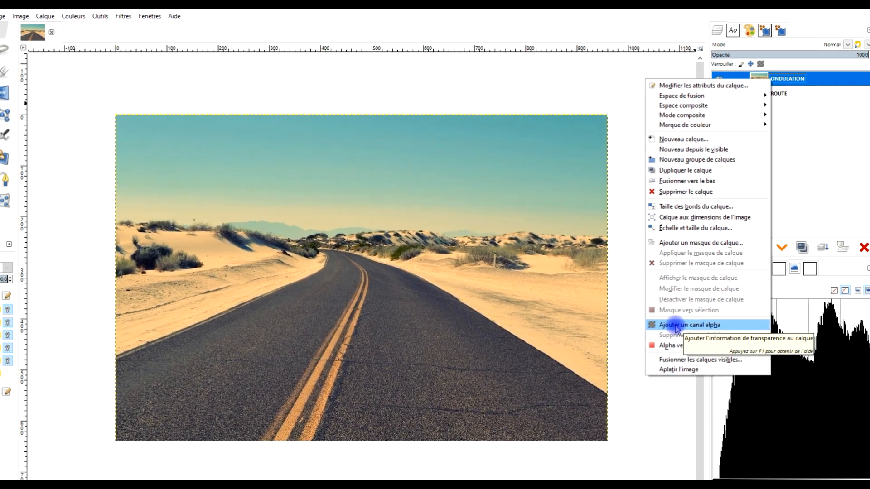
left_click(633, 392)
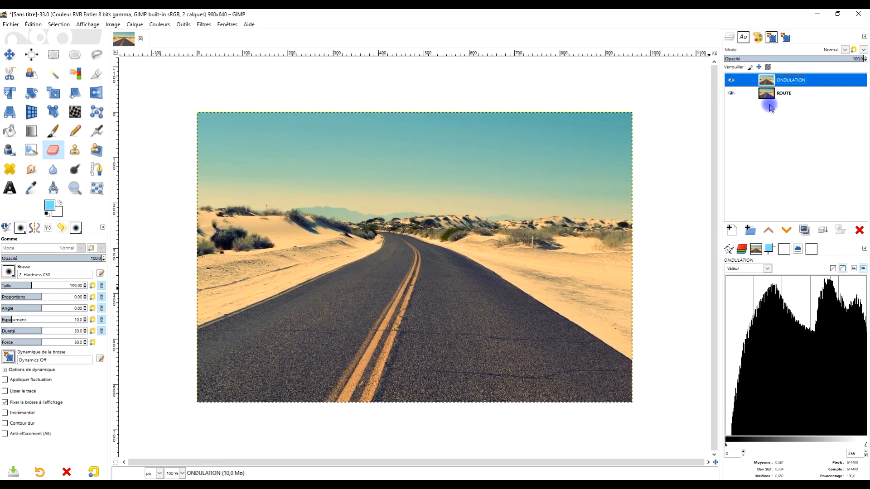
left_click(731, 94)
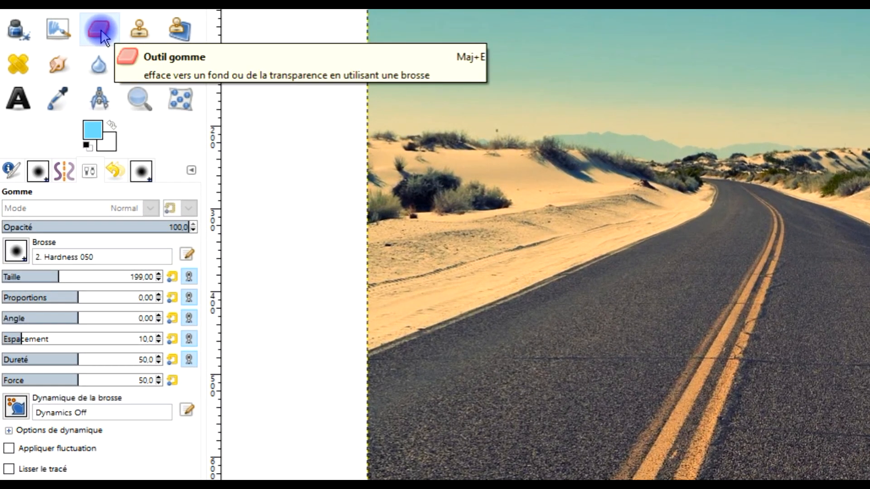
- Set up the Eraser with the 2. Hardness 050 brush at size 228
left_click(100, 30)
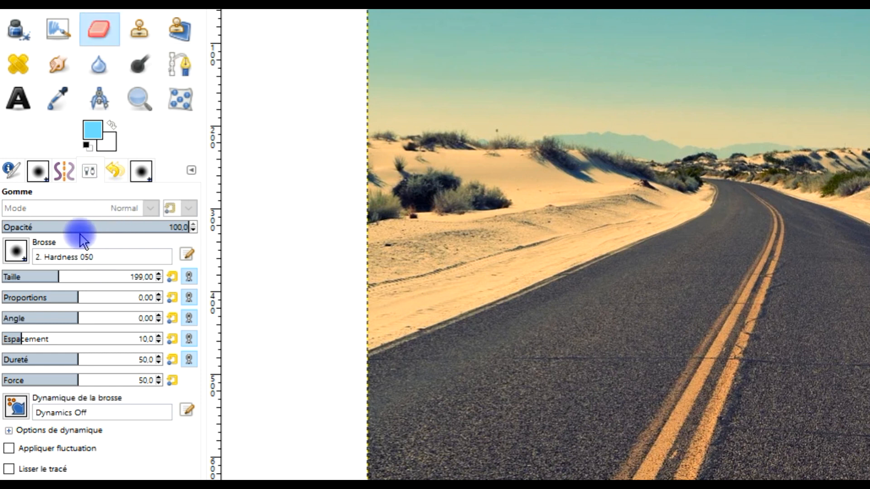
left_click(64, 275)
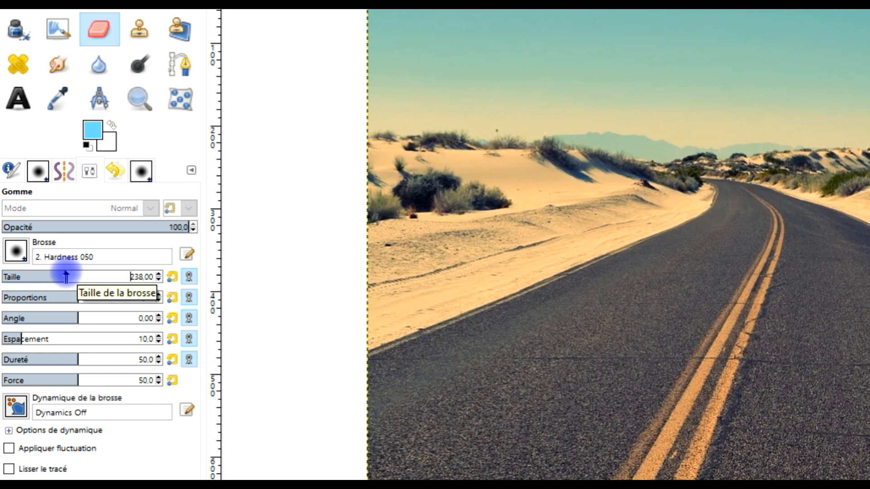
left_click(15, 252)
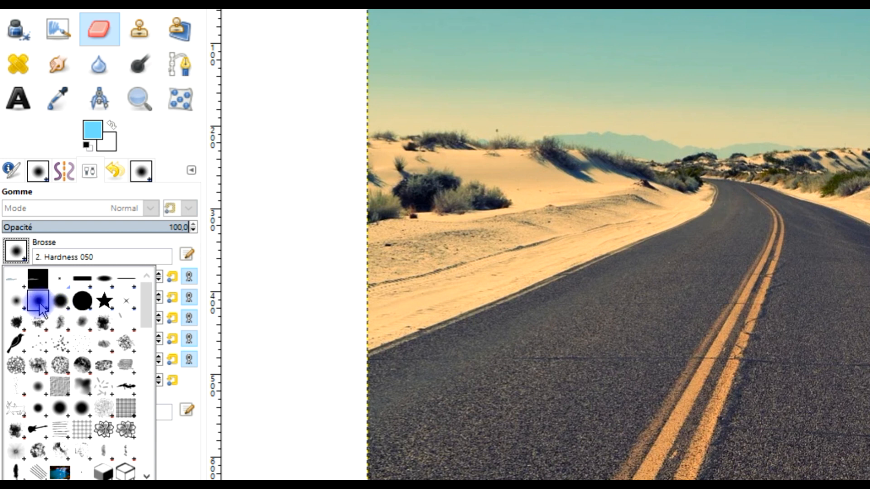
left_click(111, 237)
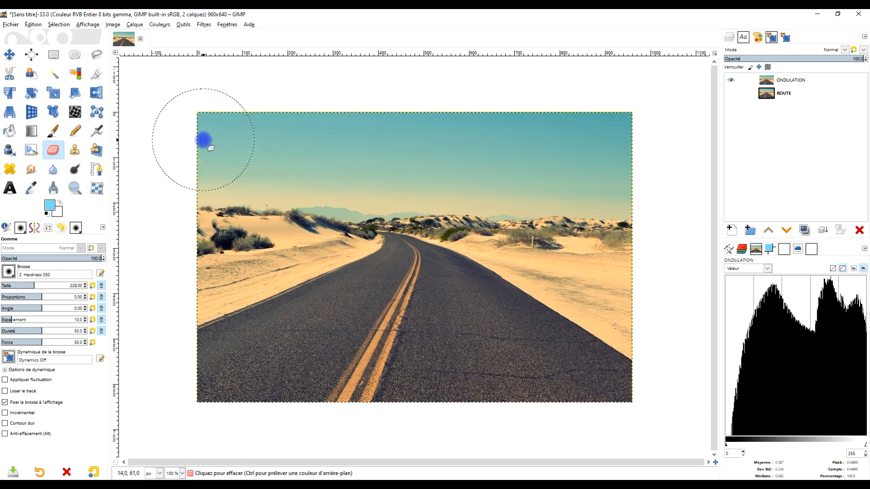
- Erase the sky and the outer upper parts of the dunes on the ONDULATION layer, keeping the road and its sandy edges
left_click_drag(194, 137, 615, 135)
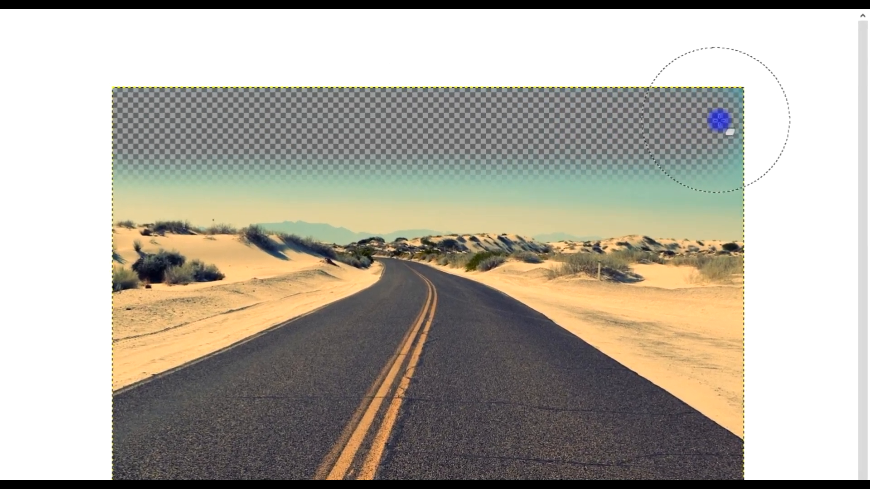
mouse_move(260, 116)
left_mouse_down()
mouse_move(200, 159)
mouse_move(252, 135)
mouse_move(67, 222)
mouse_move(149, 179)
mouse_move(158, 195)
mouse_move(79, 238)
mouse_move(436, 102)
mouse_move(558, 109)
mouse_move(654, 163)
mouse_move(696, 210)
mouse_move(731, 226)
mouse_move(699, 226)
mouse_move(738, 301)
mouse_move(751, 299)
mouse_move(638, 240)
mouse_move(575, 181)
mouse_move(466, 130)
mouse_move(361, 127)
mouse_move(244, 153)
mouse_move(149, 198)
mouse_move(134, 231)
mouse_move(89, 262)
mouse_move(96, 269)
mouse_move(151, 245)
mouse_move(243, 178)
mouse_move(265, 126)
mouse_move(388, 57)
mouse_move(657, 115)
mouse_move(730, 191)
mouse_move(731, 238)
mouse_move(476, 132)
left_mouse_up()
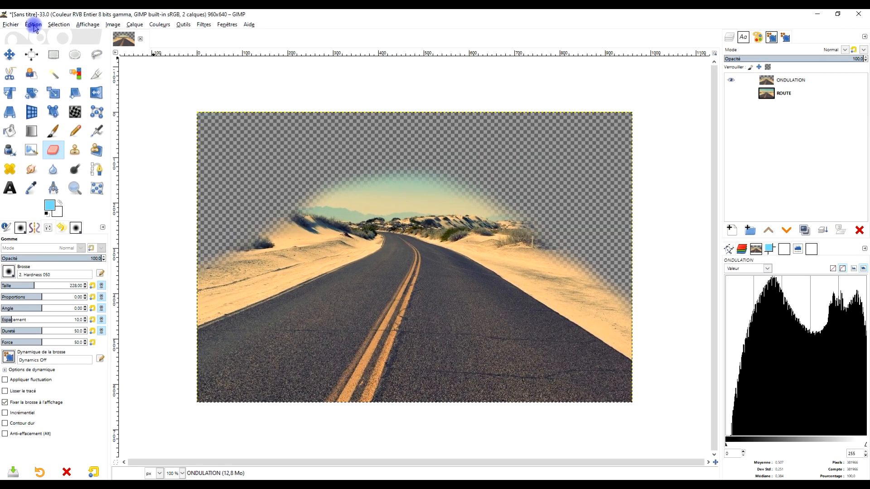
left_click(33, 24)
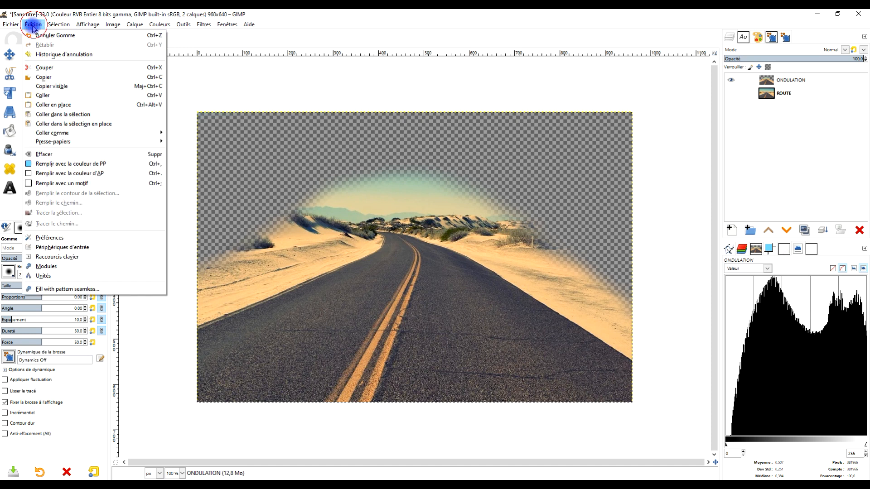
left_click(248, 85)
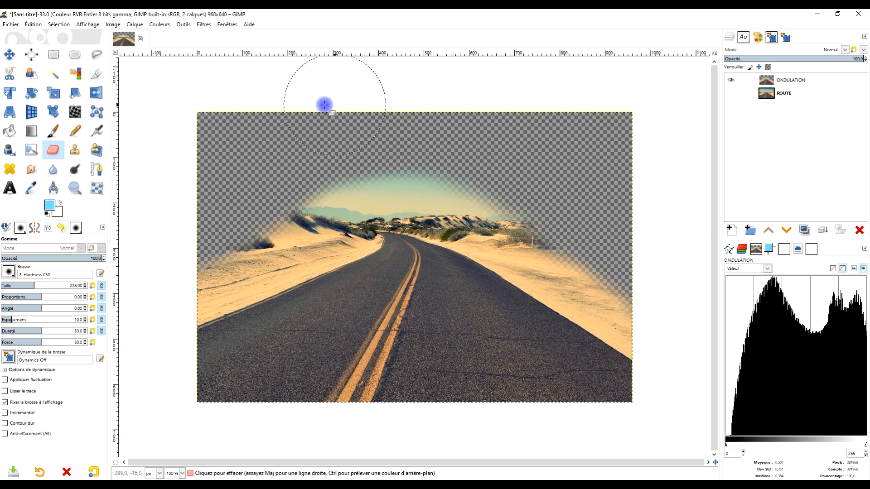
left_click(203, 212)
mouse_move(198, 220)
left_mouse_down()
mouse_move(182, 243)
mouse_move(298, 211)
mouse_move(348, 147)
mouse_move(477, 140)
left_mouse_up()
left_click_drag(580, 237, 573, 230)
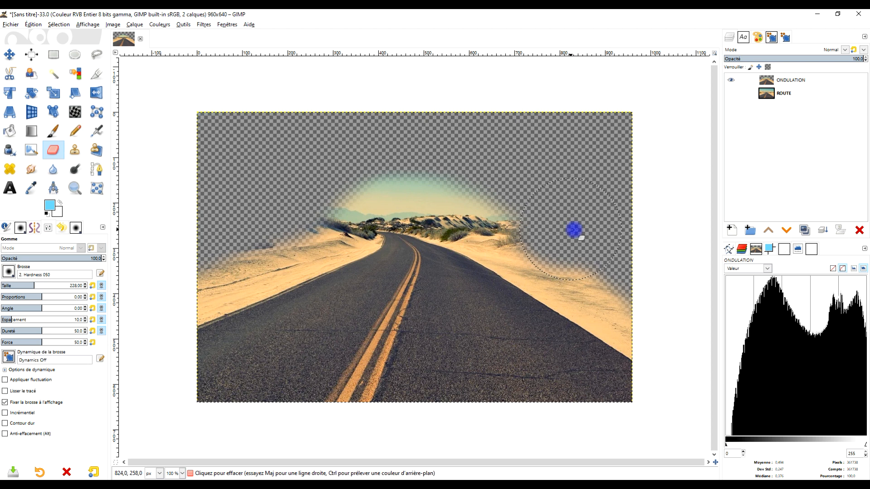
mouse_move(534, 204)
left_mouse_down()
mouse_move(455, 179)
mouse_move(388, 187)
mouse_move(332, 177)
left_mouse_up()
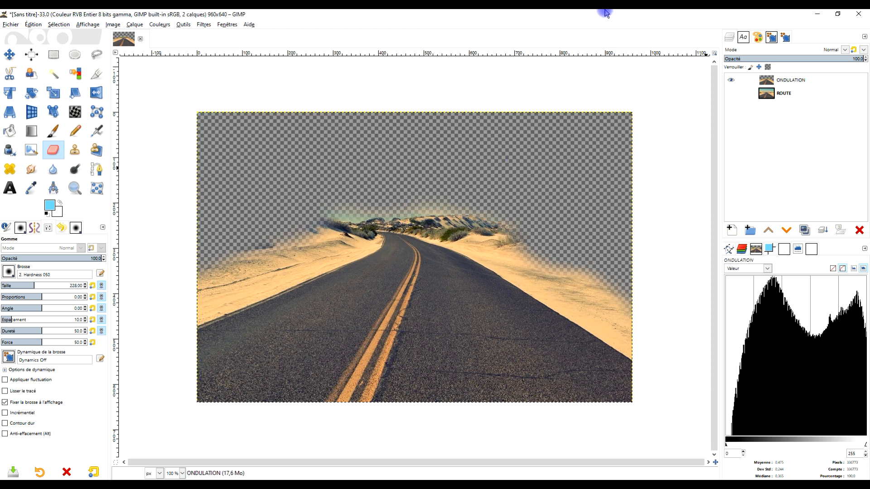
- Apply the Ondulation animation filter to the ONDULATION layer with strength 1,0, 15 frames and edge behaviour Enrouler
left_click(202, 24)
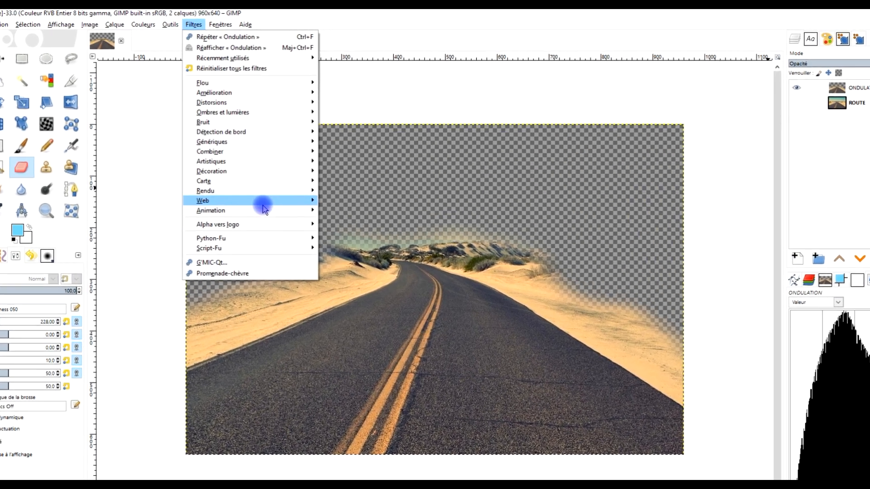
mouse_move(265, 188)
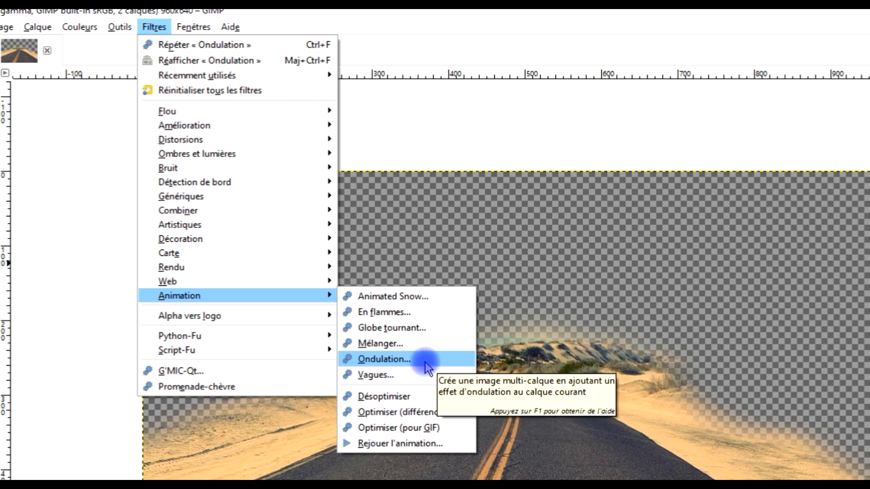
left_click(425, 361)
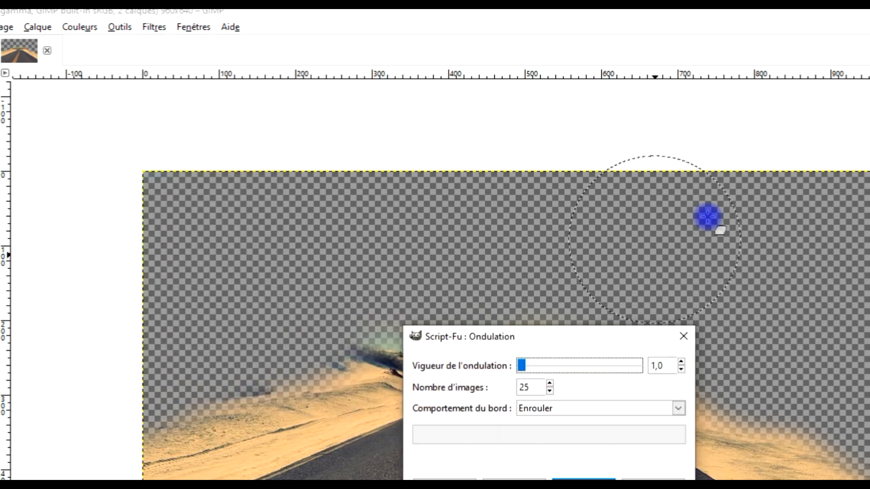
double_click(541, 391)
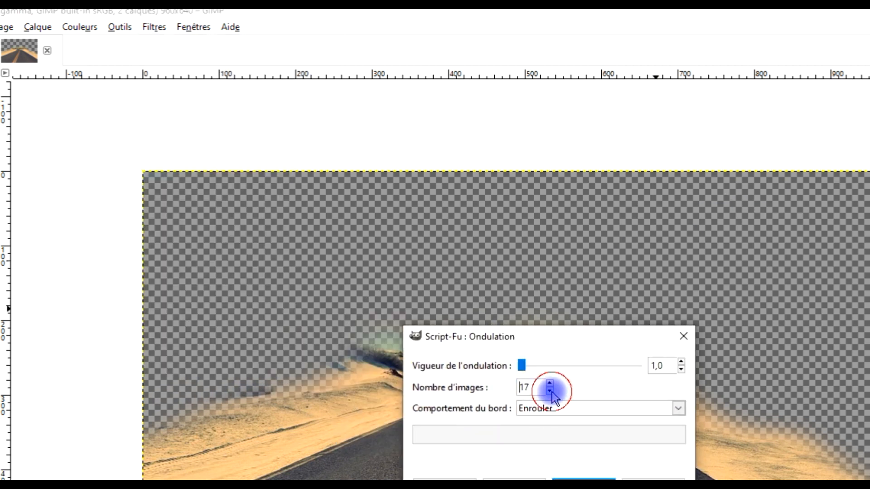
double_click(660, 366)
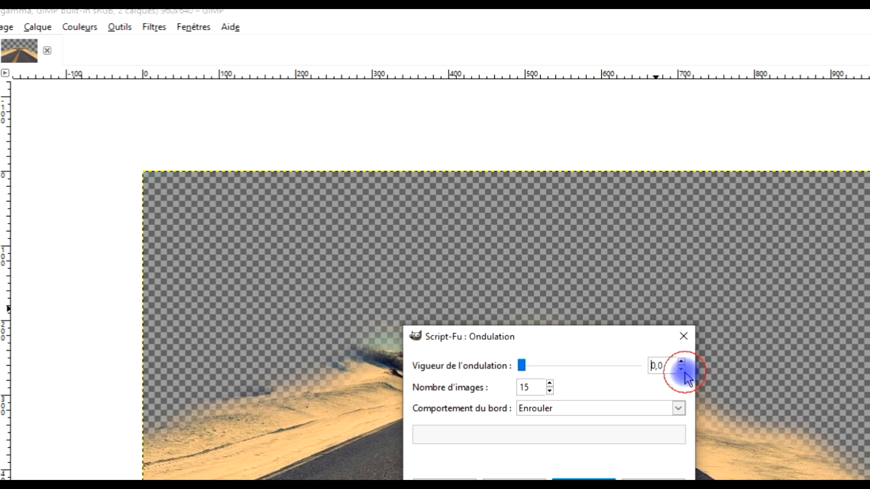
left_click(681, 362)
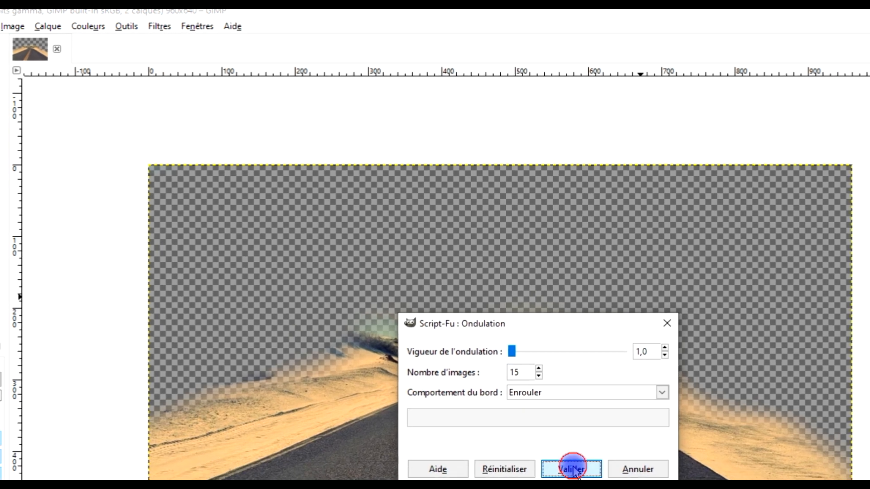
left_click(584, 478)
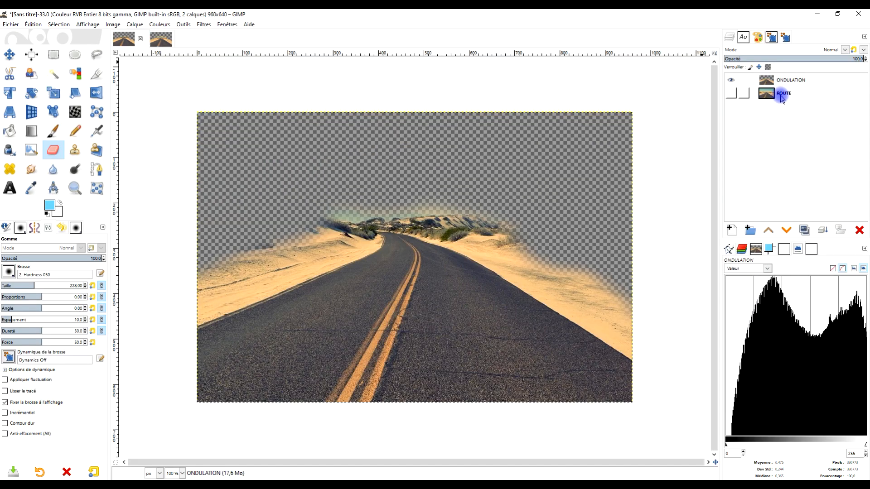
- Copy the ROUTE layer from the original image into the new image containing the animation frames
left_click(781, 99)
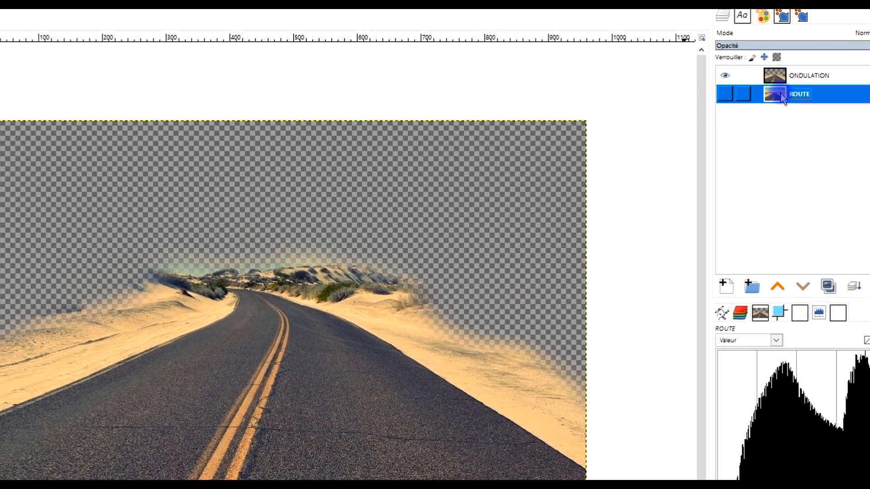
left_click_drag(781, 99, 498, 139)
left_click_drag(459, 161, 0, 22)
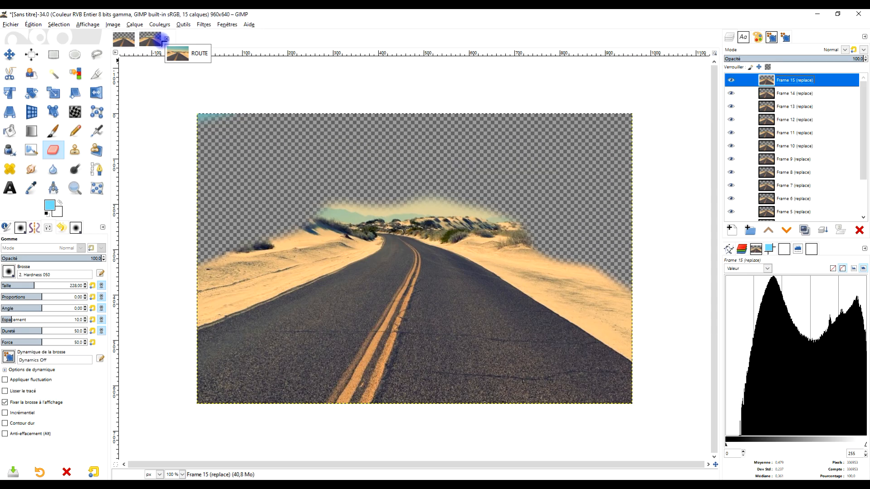
left_click_drag(156, 40, 330, 132)
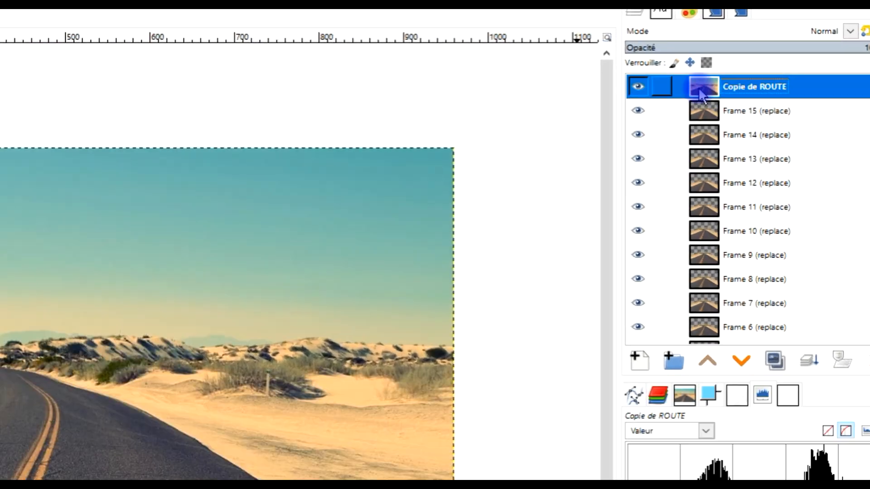
- Lower the copied ROUTE layer to the bottom of the layer stack, below Frame 1
left_click(744, 362)
left_click(743, 362)
left_click(743, 363)
left_click(743, 363)
left_click(743, 362)
left_click(743, 363)
left_click(743, 362)
left_click(749, 366)
left_click(748, 366)
left_click(748, 366)
left_click(748, 366)
left_click(749, 366)
left_click(748, 367)
left_click(748, 366)
left_click(749, 366)
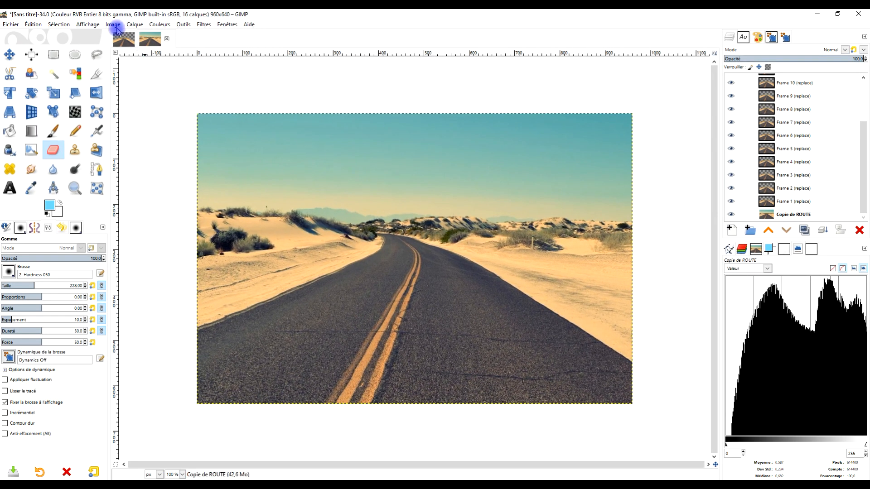
- Convert the image to indexed colours with an optimum palette of 255 colours and Floyd-Steinberg dithering with reduced colour bleeding
left_click(113, 25)
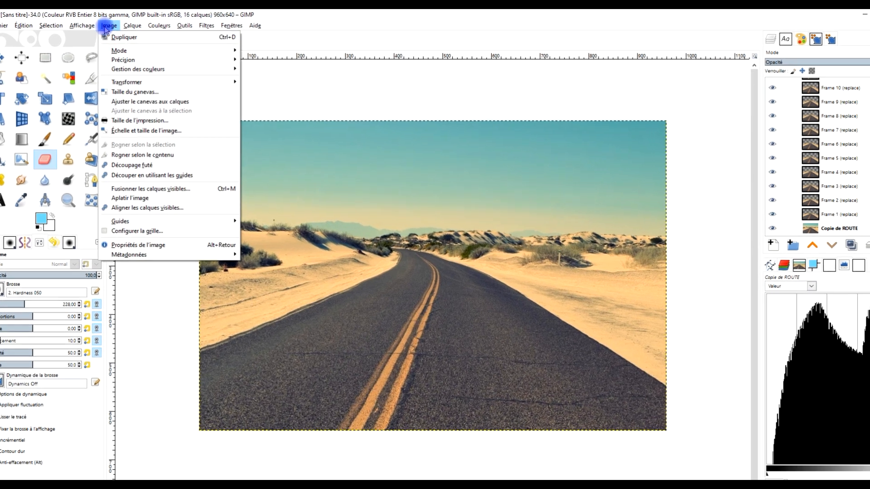
mouse_move(150, 51)
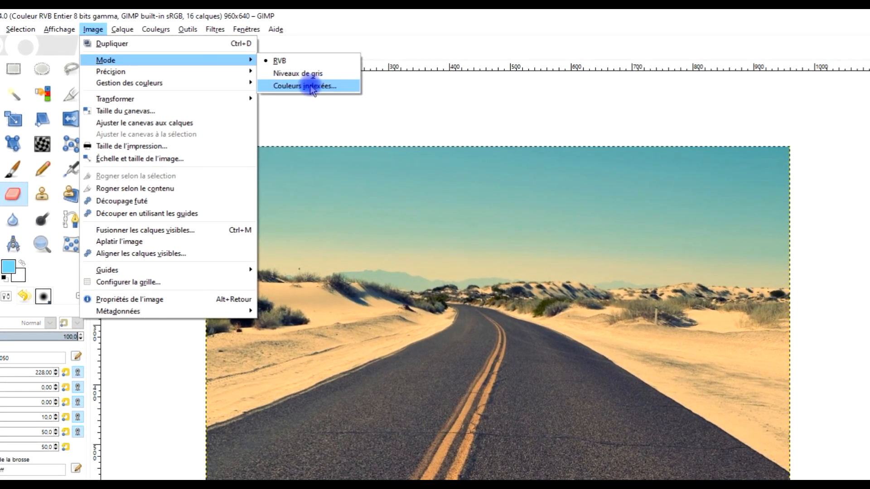
left_click(296, 81)
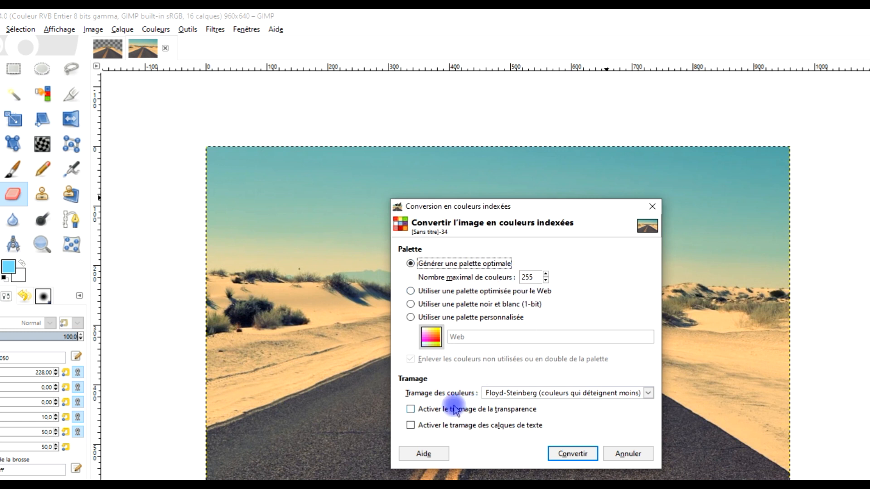
left_click(514, 394)
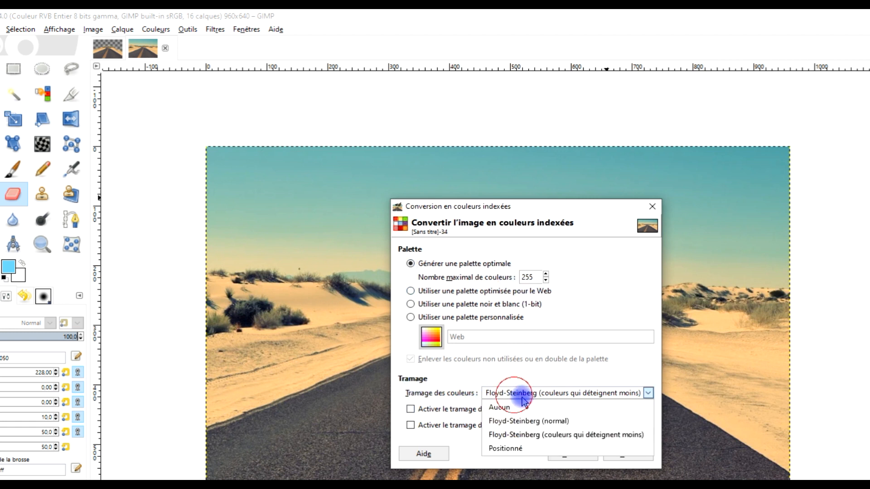
left_click(599, 439)
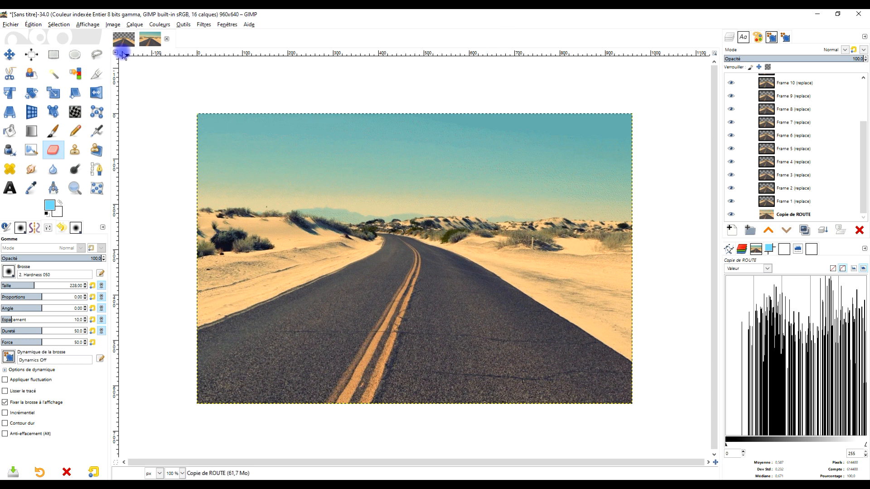
- Start exporting the indexed image under the file name test3.GIF in the 00-TEMP folder
left_click(10, 25)
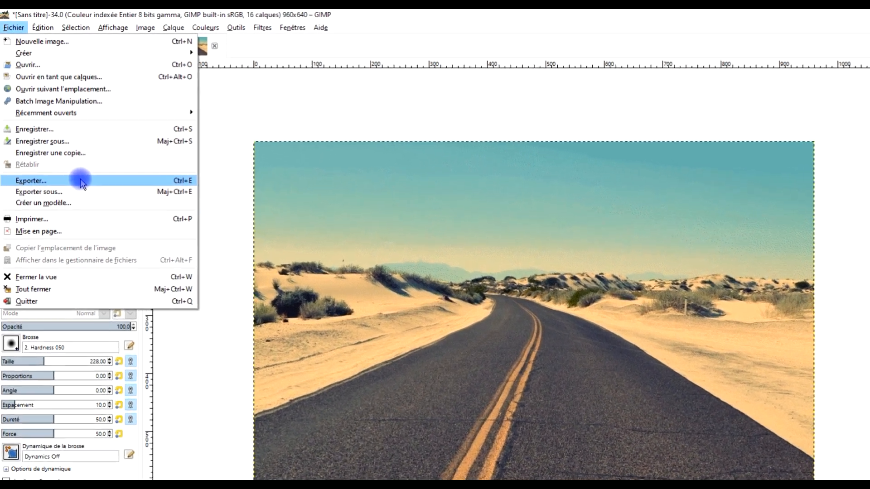
left_click(24, 144)
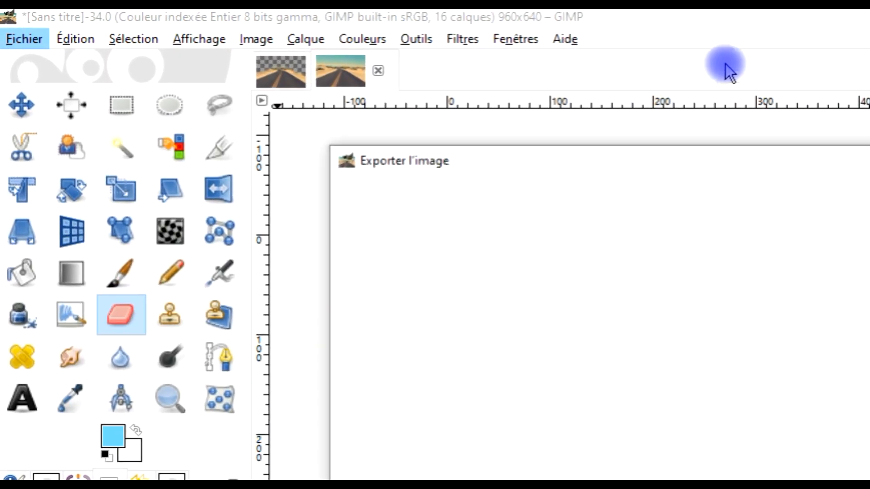
type("test2.gif")
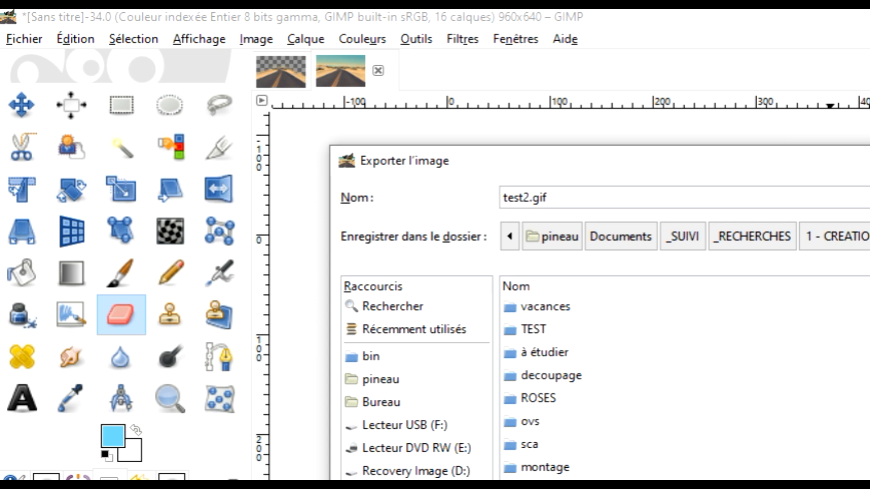
key("BackSpace")
type("3")
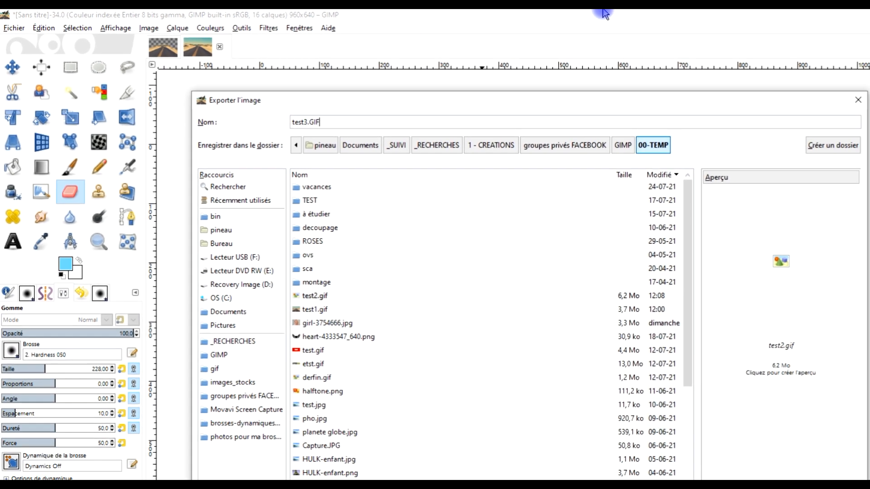
key("Caps_Lock")
left_click(589, 450)
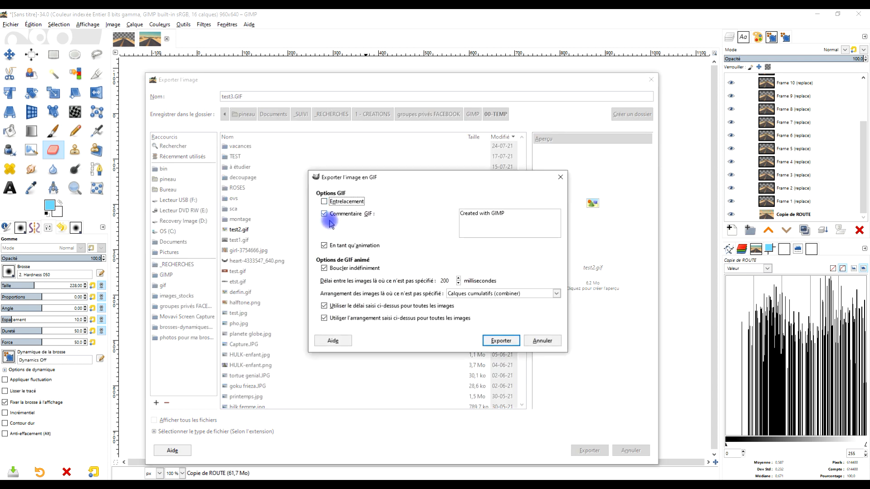
- Export the GIF as a looping animation with a 200 ms delay and Calques cumulatifs (combiner), applying both settings to all frames
left_click(334, 246)
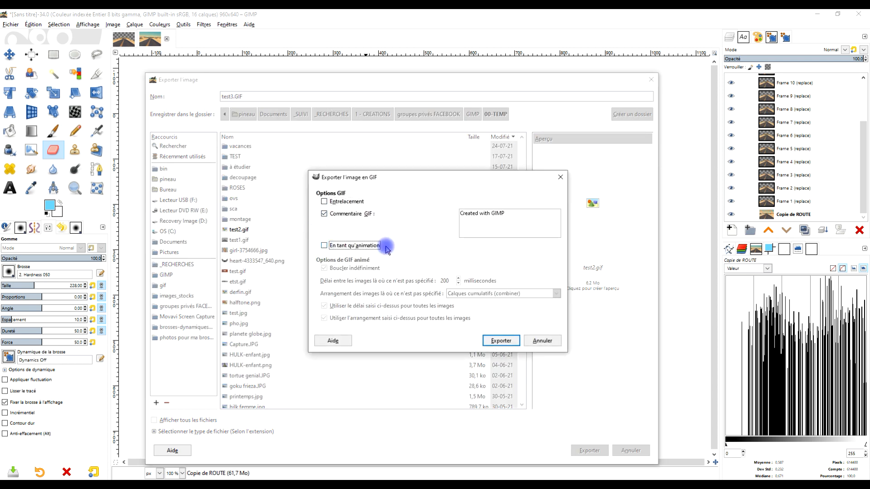
left_click(354, 246)
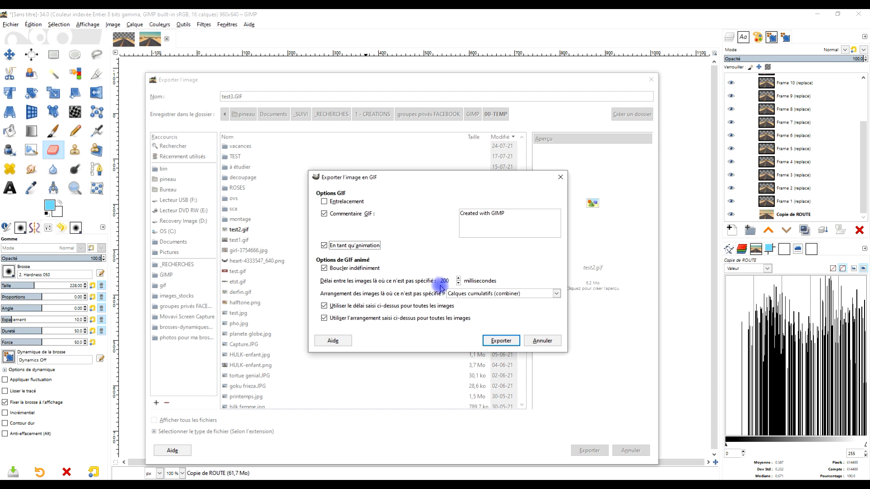
left_click(486, 295)
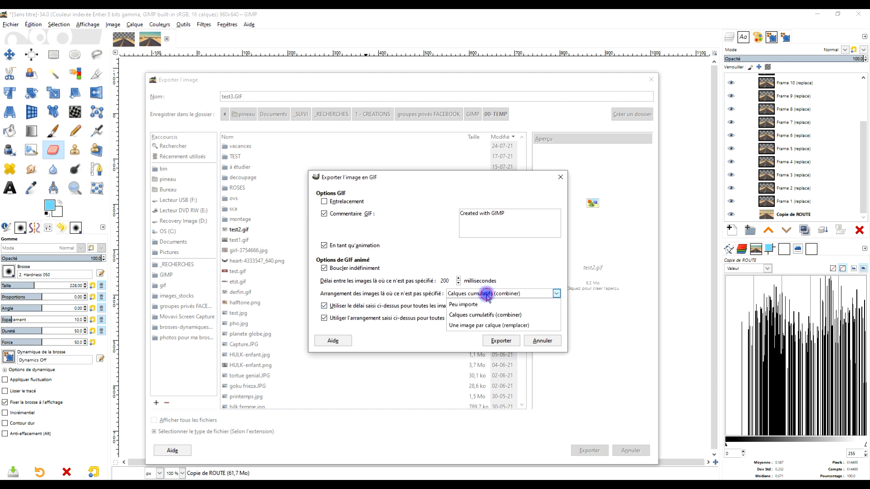
left_click(505, 317)
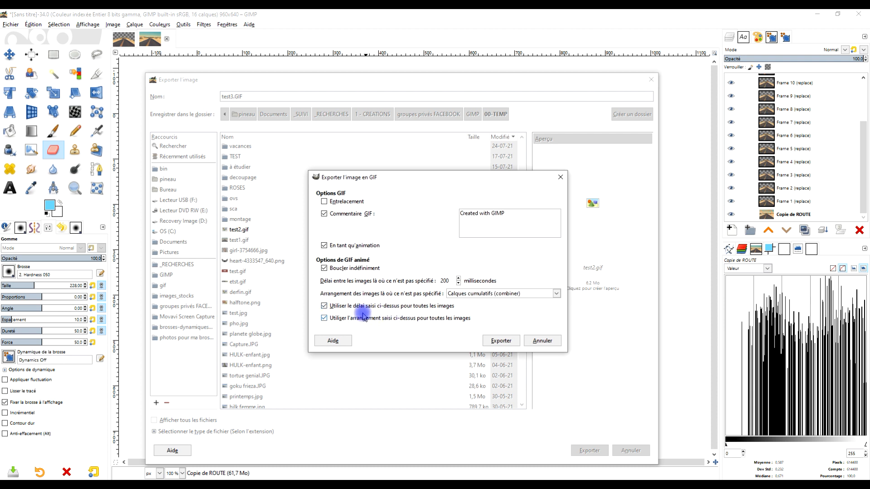
left_click(502, 341)
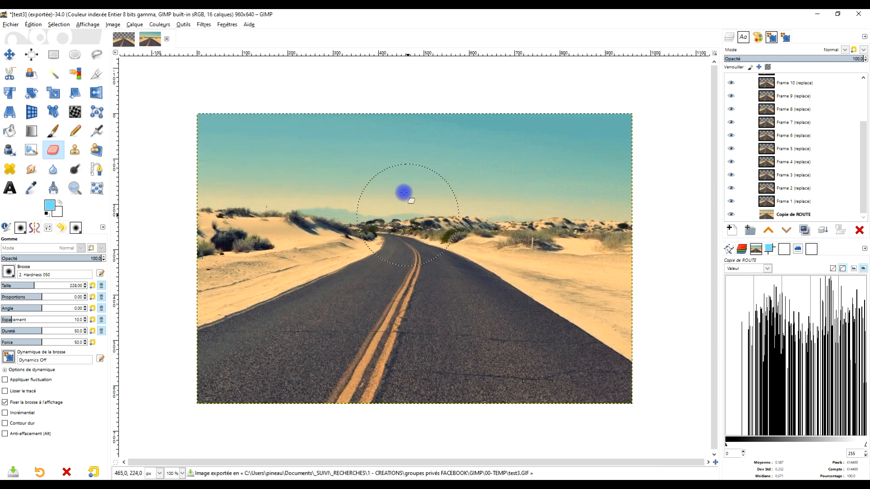
- Switch to File Explorer and open the exported test3 GIF from the 00-TEMP folder to view the animation
left_click(71, 485)
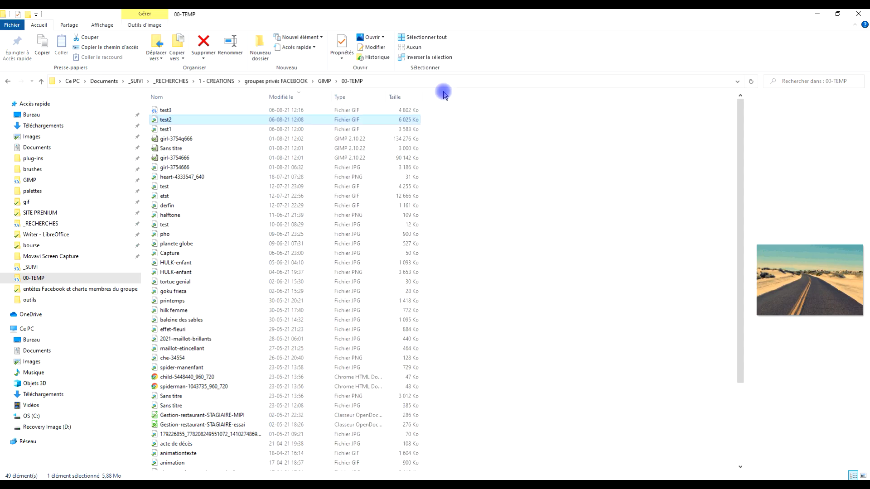
left_click(170, 111)
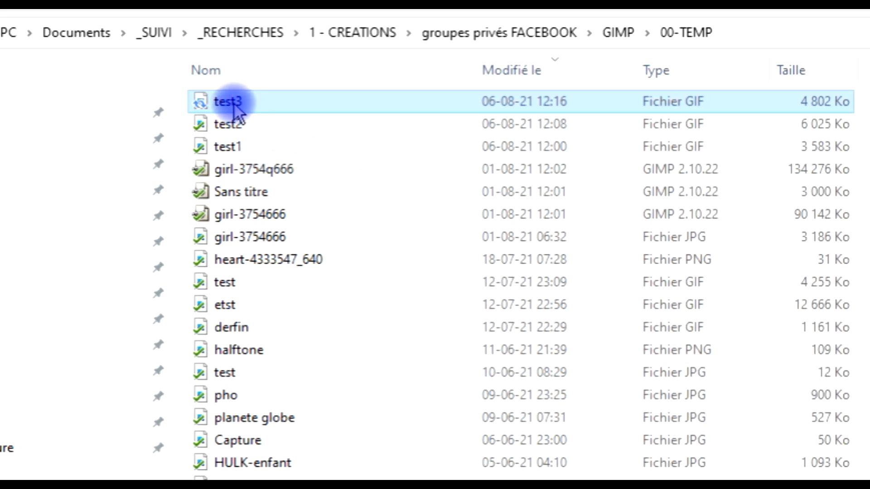
double_click(233, 104)
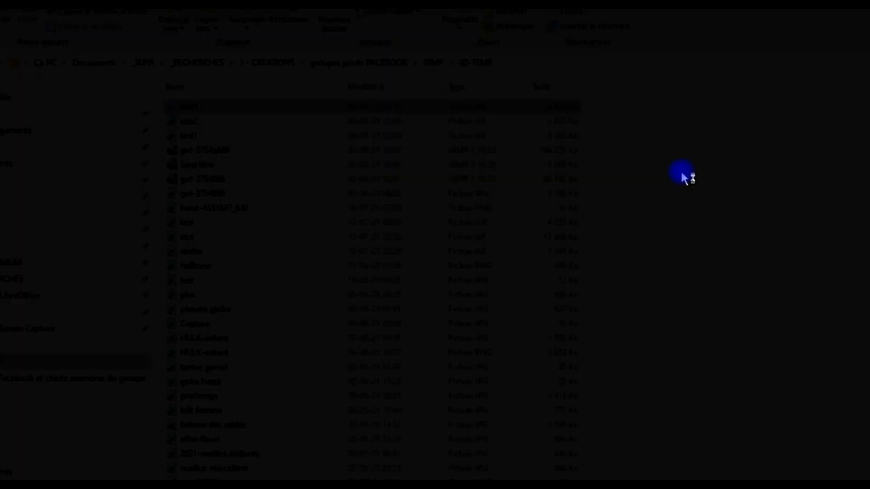